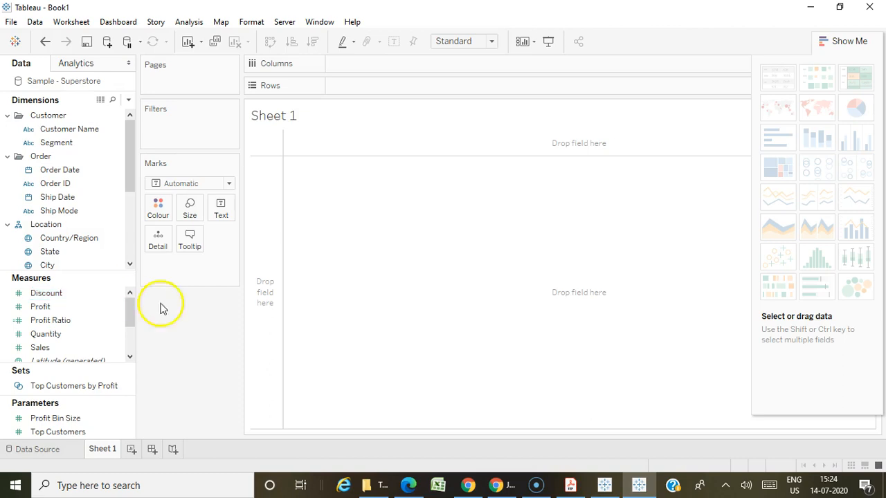
Step: Switch to Edge and examine the Tableau help article on how relationships, joins and blends differ, plus the steps for blending data
click(408, 486)
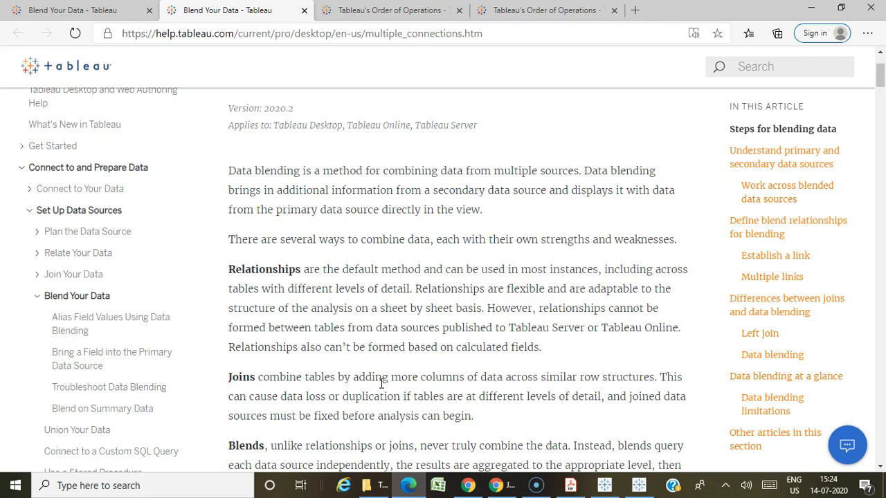
click(362, 382)
click(149, 322)
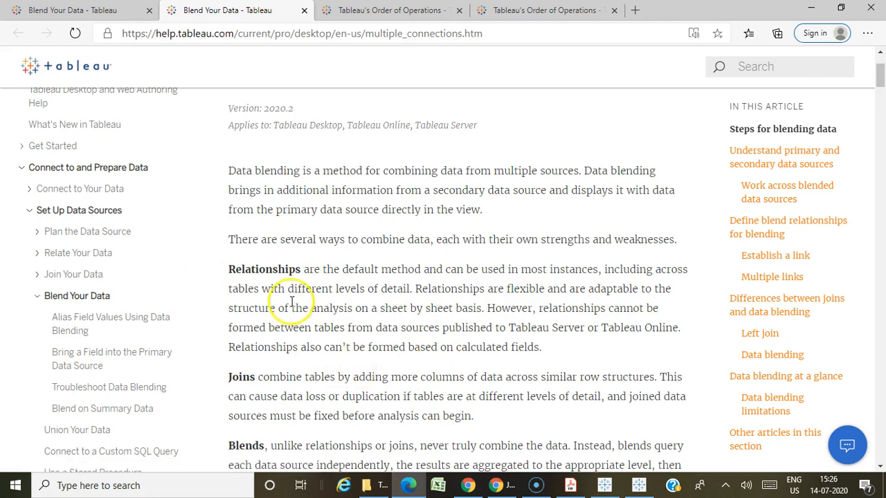
drag(231, 291, 413, 290)
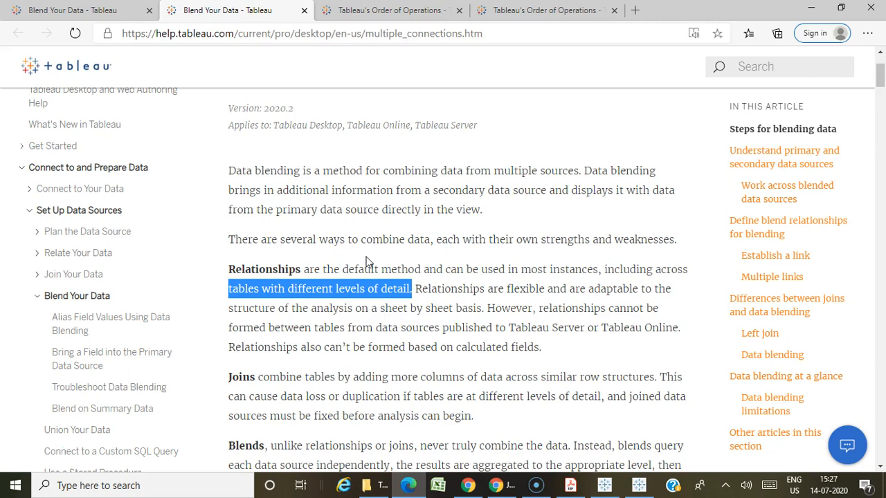
scroll(624, 431, down, 2)
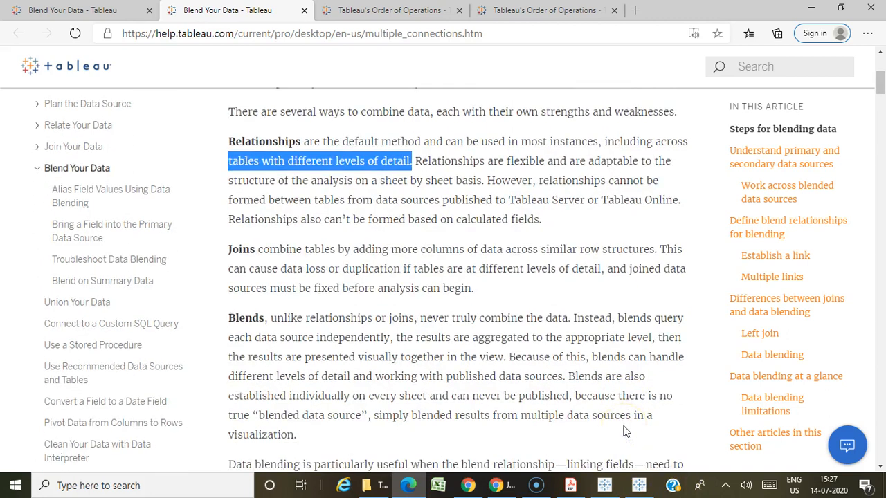
scroll(624, 430, down, 1)
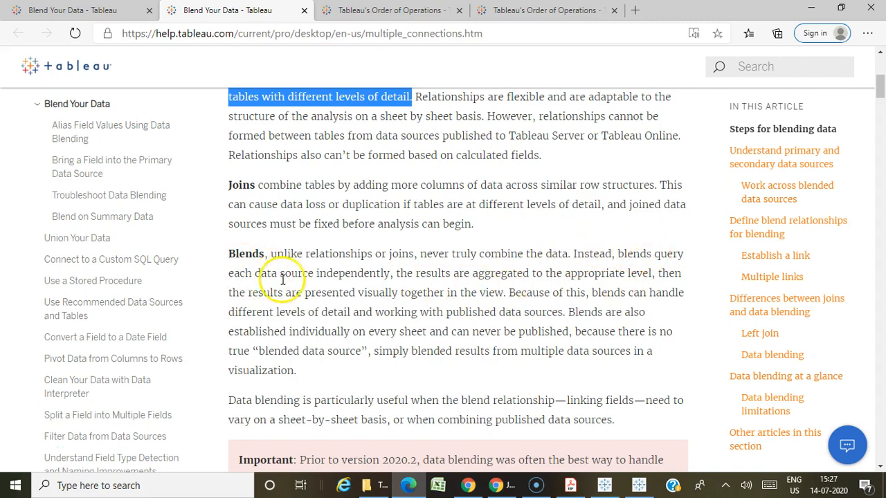
drag(390, 273, 228, 271)
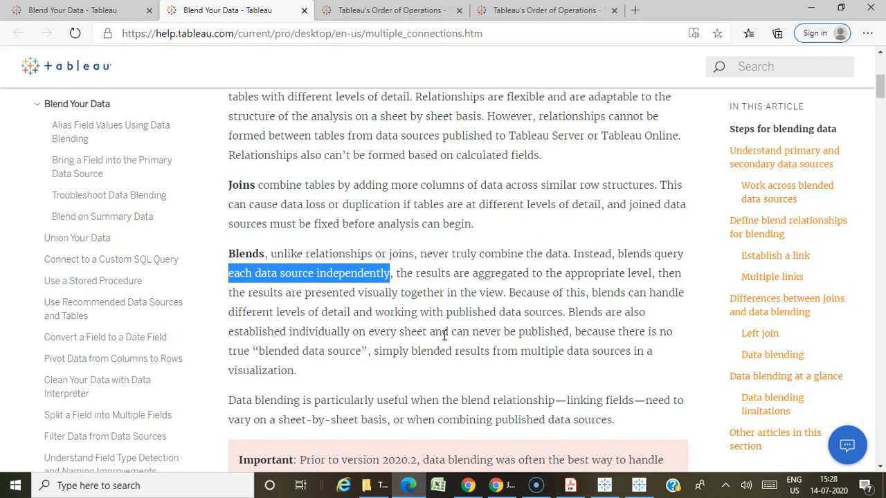
scroll(448, 331, down, 5)
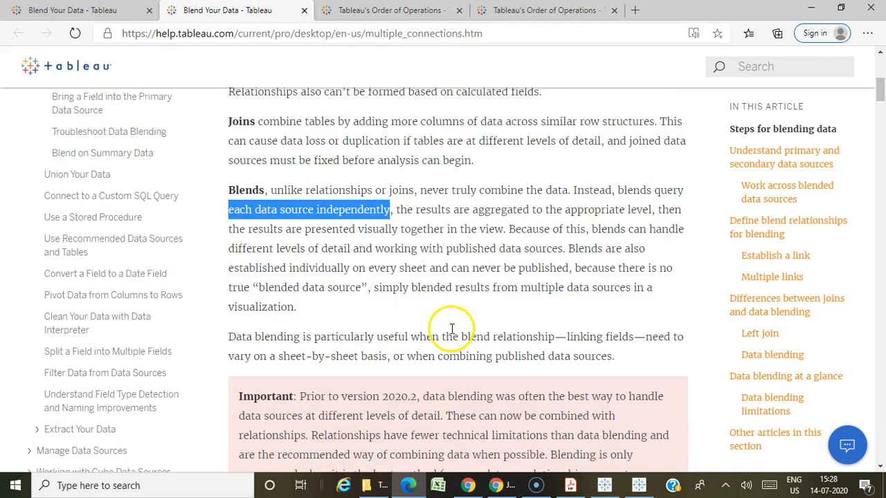
scroll(452, 329, down, 4)
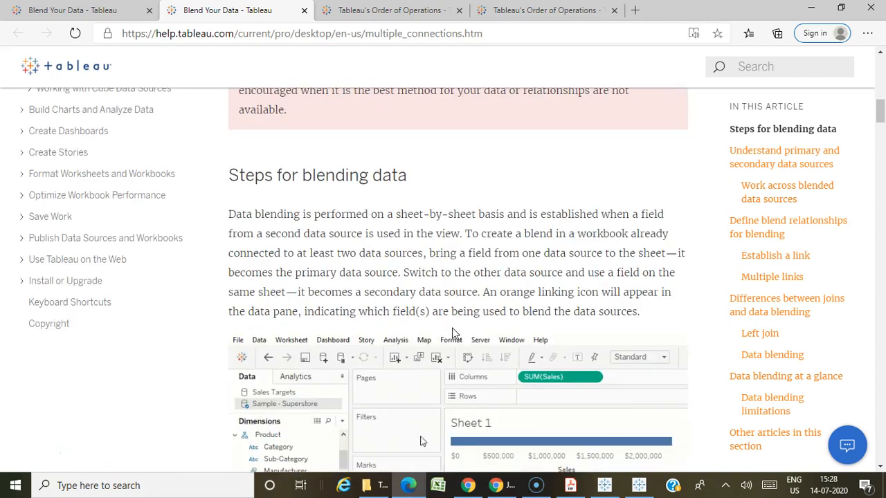
Step: Switch to Tableau and connect to the Excel workbook Sample-CoffeeChain.xls as a new data source
click(635, 487)
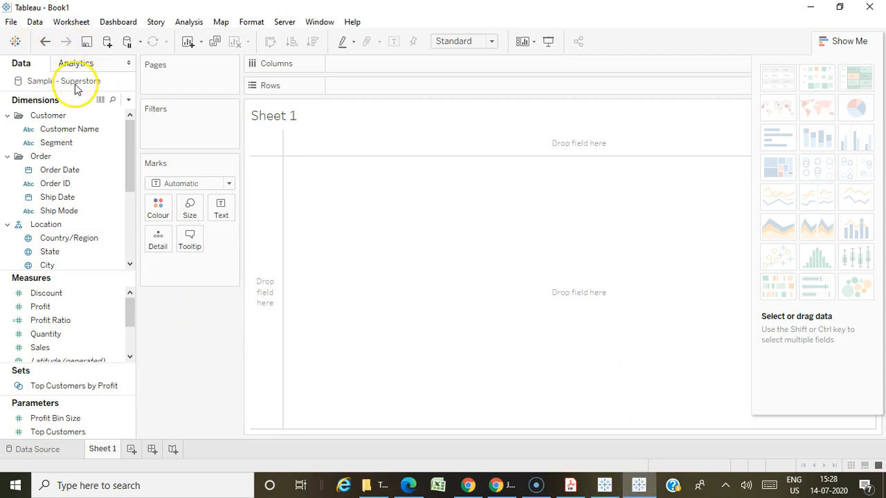
click(31, 23)
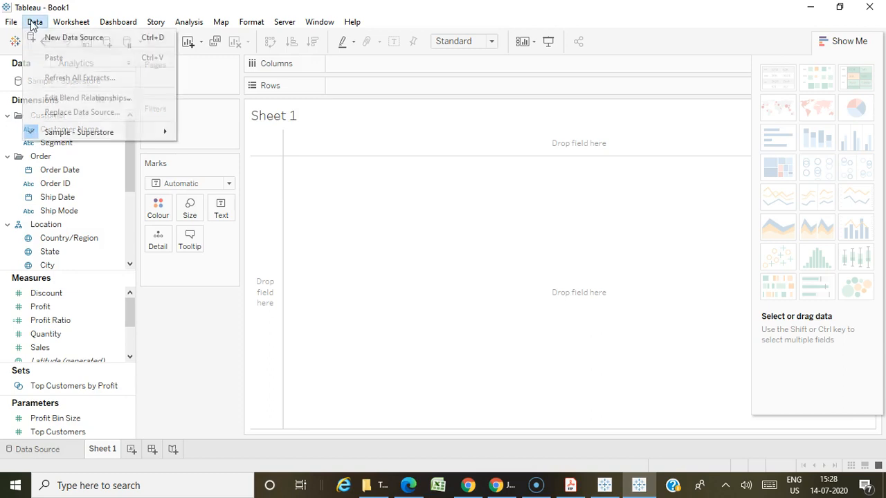
click(83, 34)
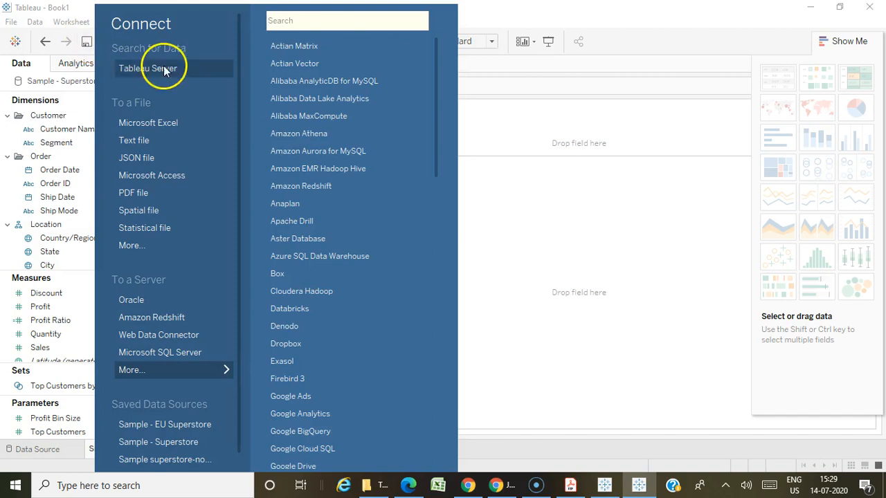
click(169, 123)
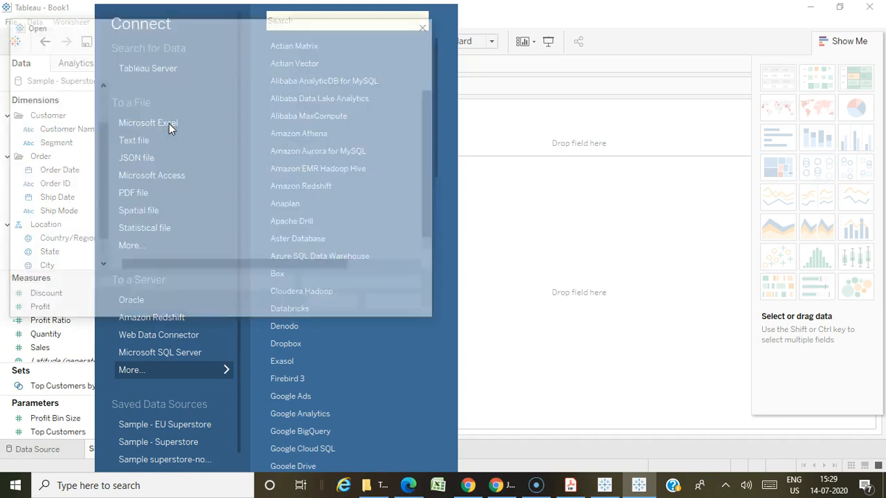
scroll(178, 173, down, 5)
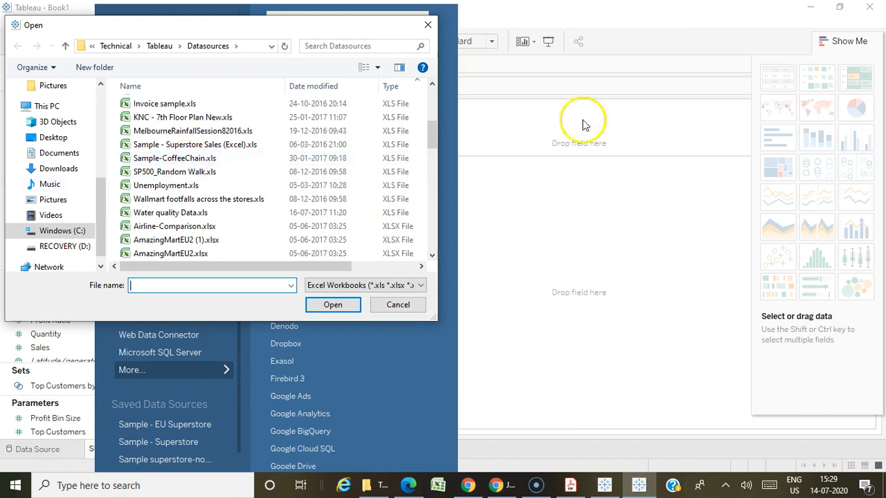
click(198, 159)
click(316, 312)
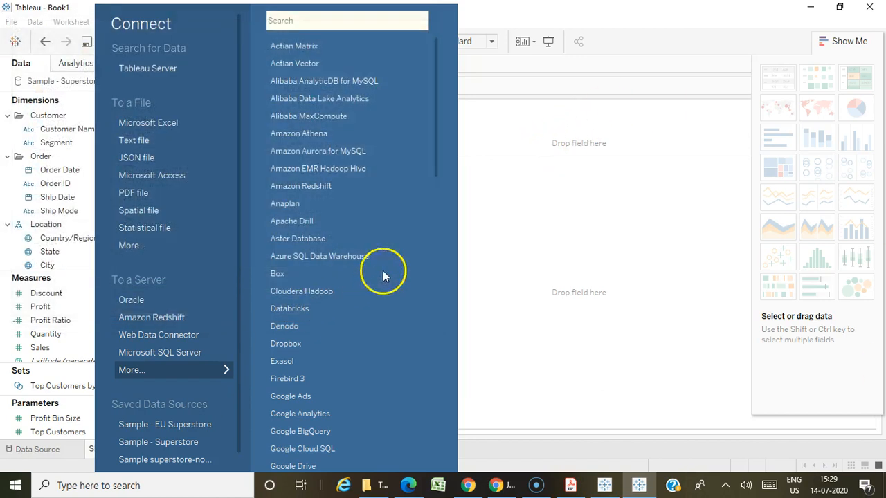
click(864, 24)
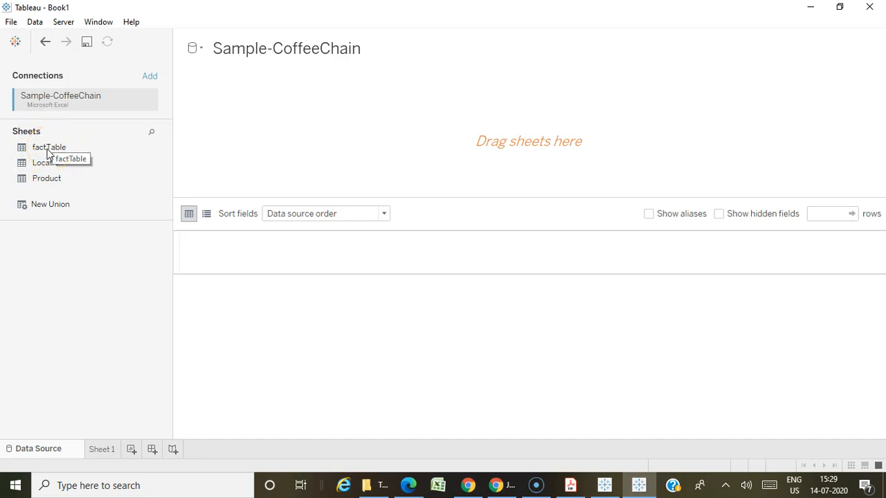
Step: Join the factTable, Location and Product sheets in the CoffeeChain data source, and return to Sheet 1
drag(50, 146, 382, 150)
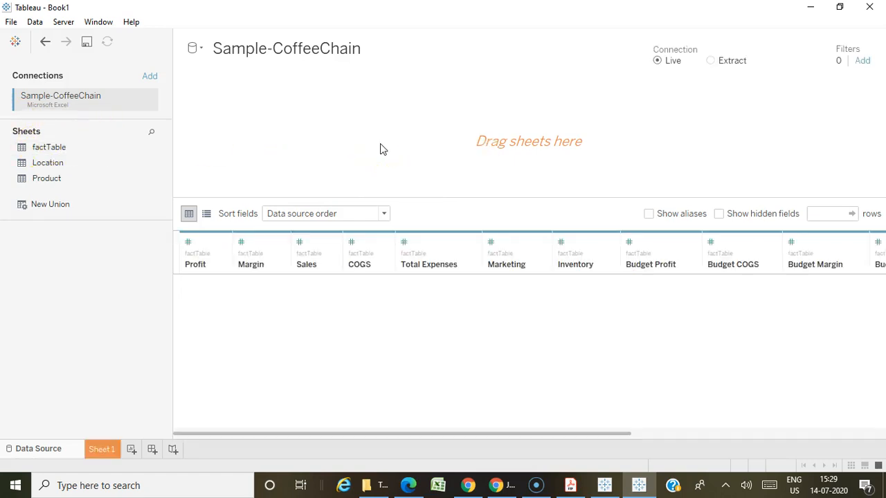
drag(43, 163, 491, 150)
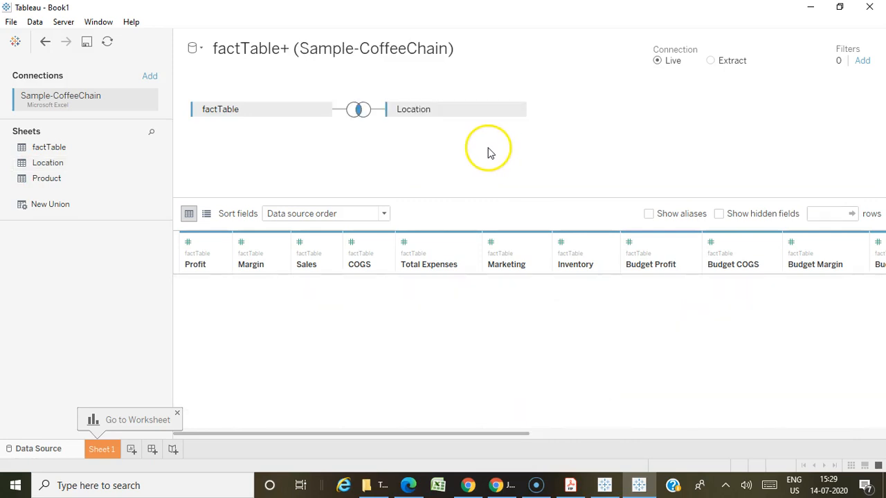
drag(43, 177, 467, 168)
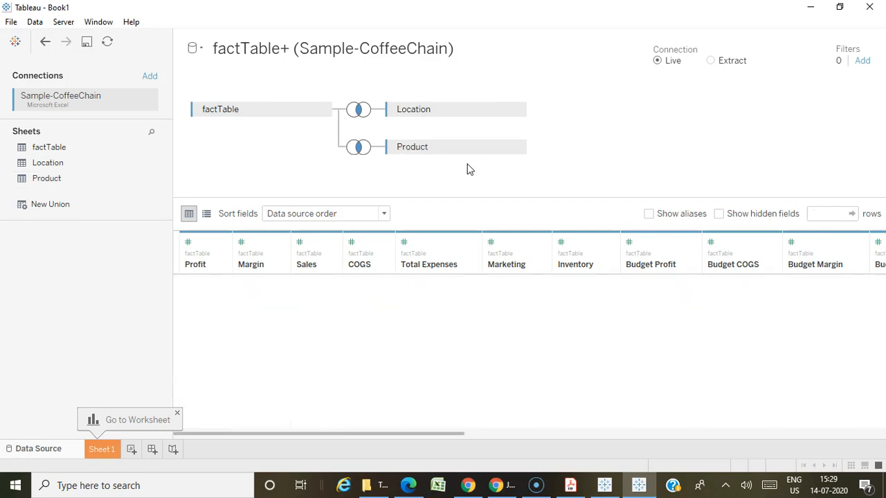
click(104, 450)
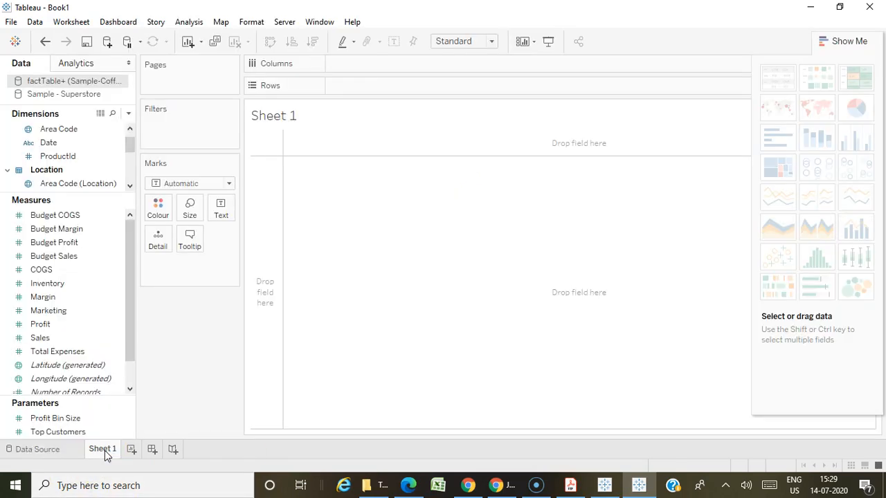
Step: Compare the fields of the Sample - Superstore and factTable+ (Sample-CoffeeChain) data sources
click(62, 95)
click(71, 81)
click(66, 94)
click(78, 81)
click(80, 94)
click(90, 82)
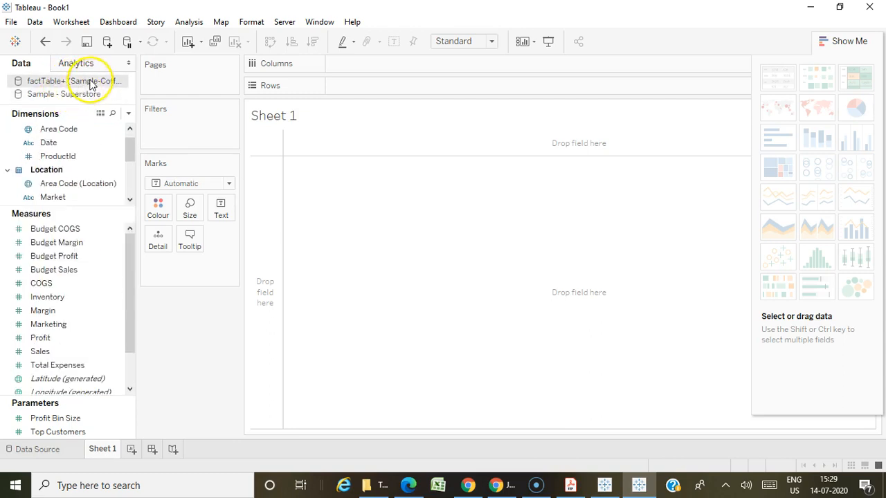
Step: Inspect the blend relationships between the two data sources, including the field mapping for a custom relationship, and cancel without changes
click(42, 27)
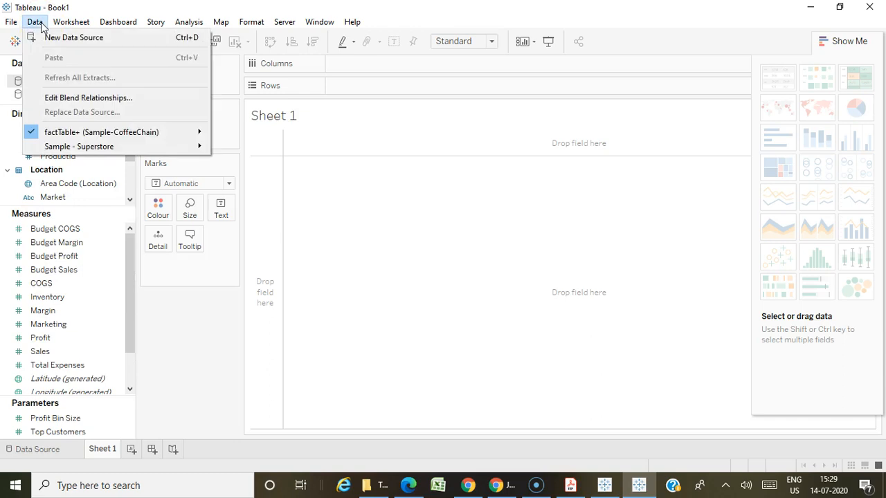
click(63, 98)
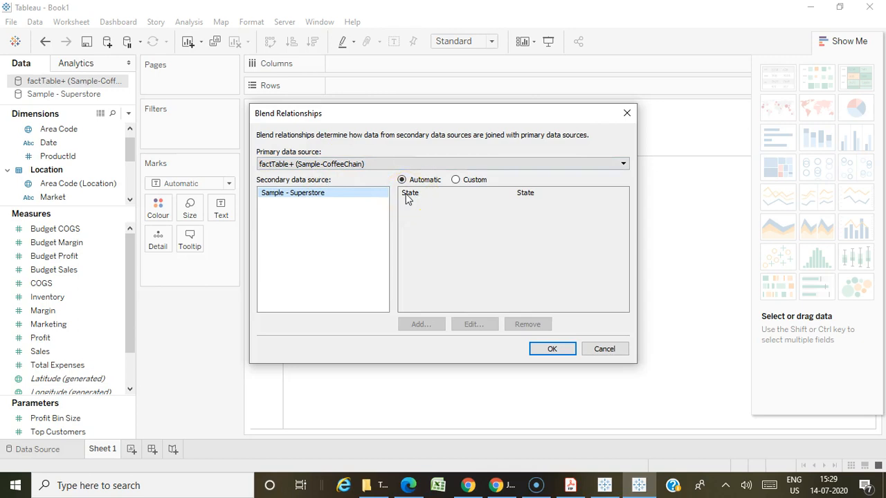
click(456, 180)
click(433, 324)
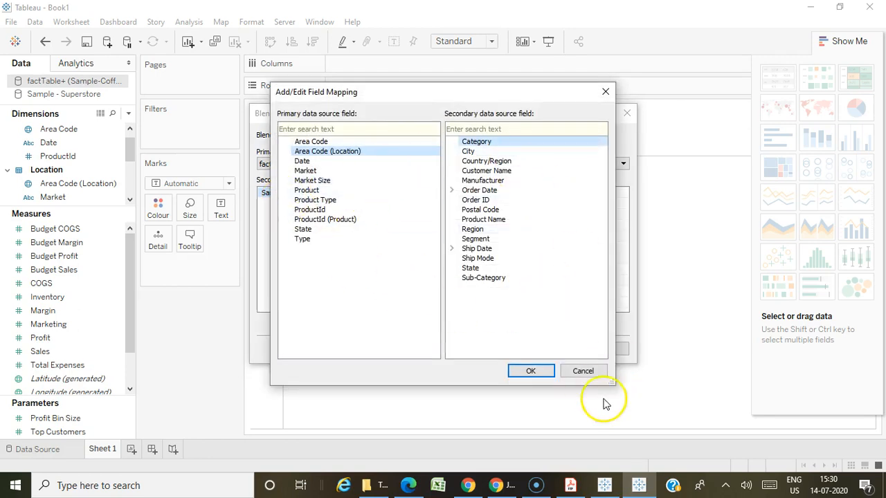
click(585, 372)
click(612, 354)
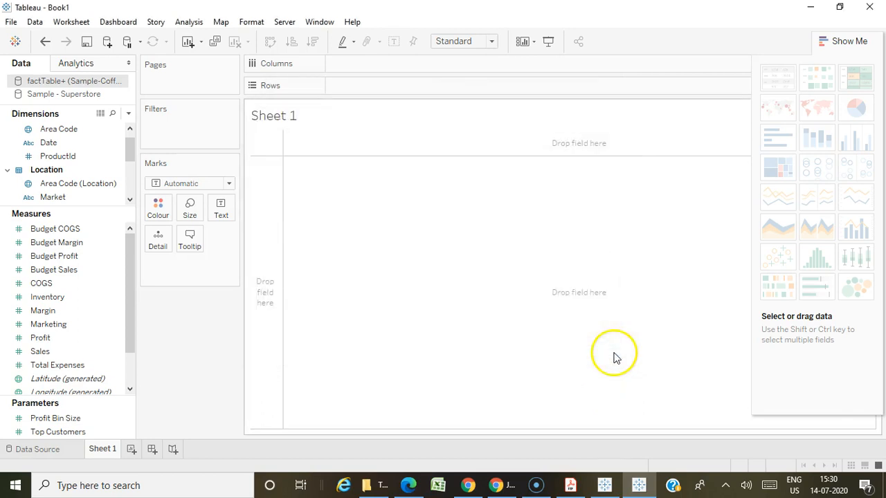
Step: Place Customer Name from Sample - Superstore in the sheet's columns and collapse the chart suggestions
click(47, 94)
click(69, 142)
drag(346, 64, 358, 69)
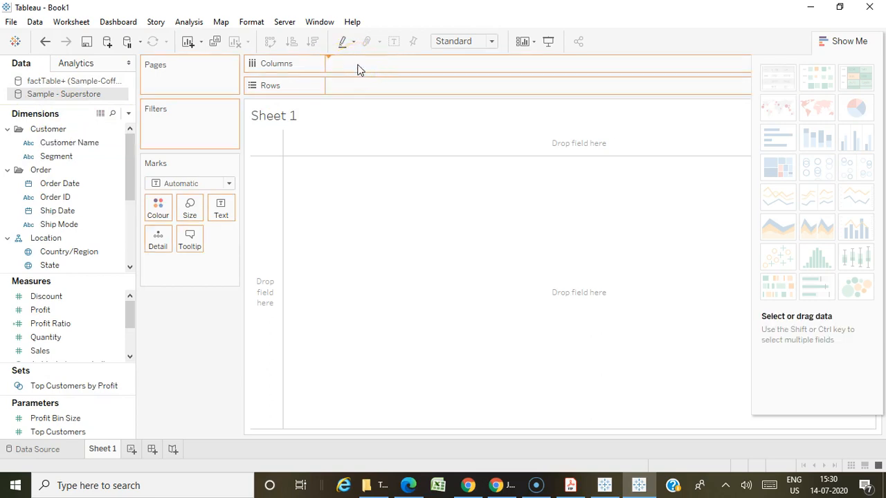
drag(358, 69, 358, 68)
click(861, 43)
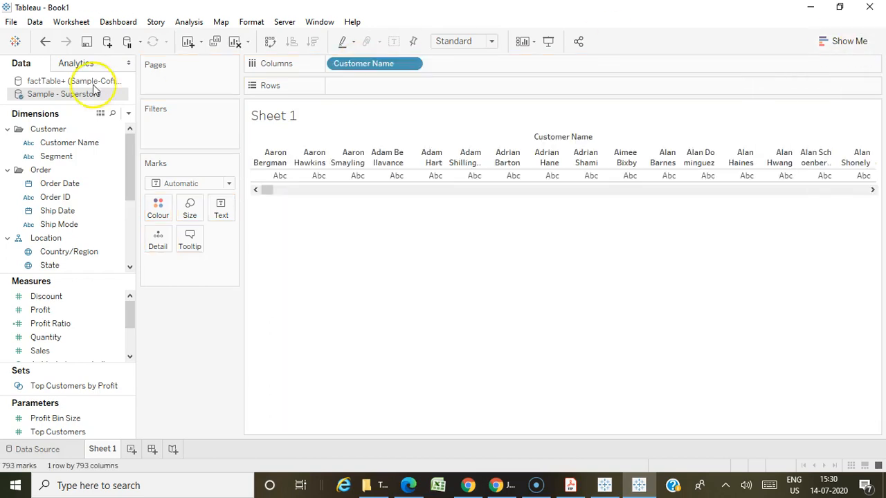
Step: Activate the State blend link in the factTable+ (Sample-CoffeeChain) source, consulting the help article in Edge about broken link icons
click(58, 210)
click(48, 83)
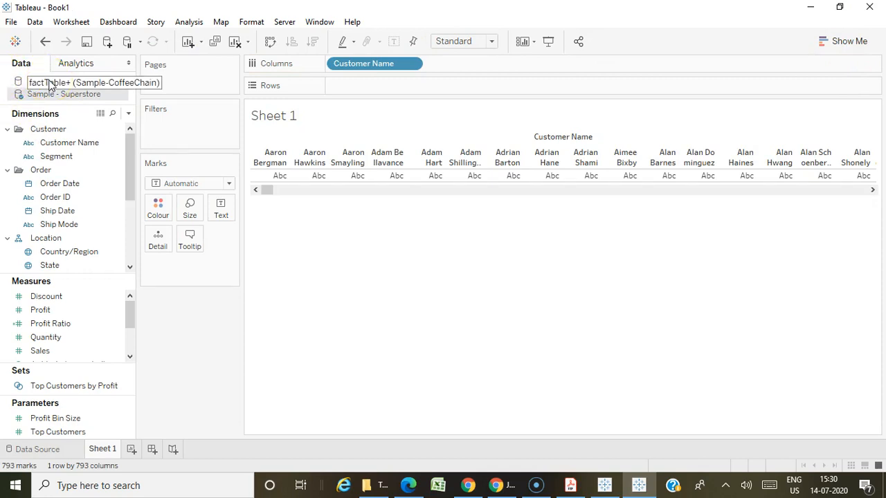
click(49, 85)
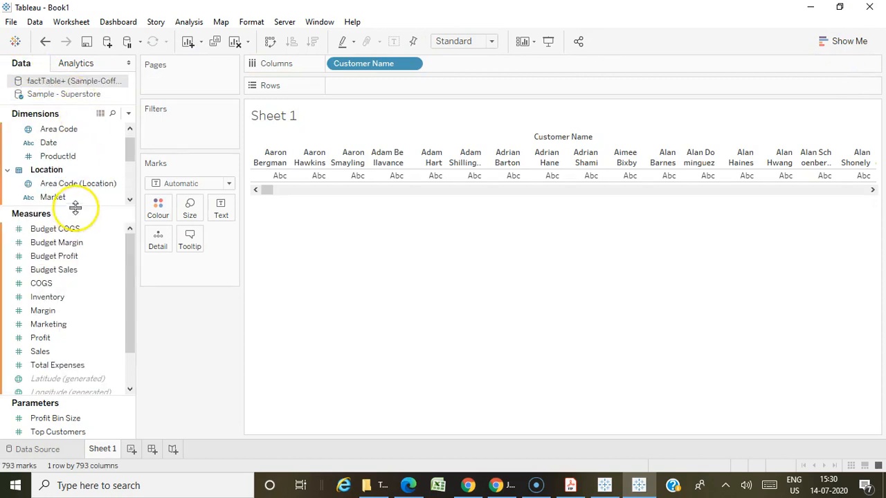
scroll(92, 185, down, 1)
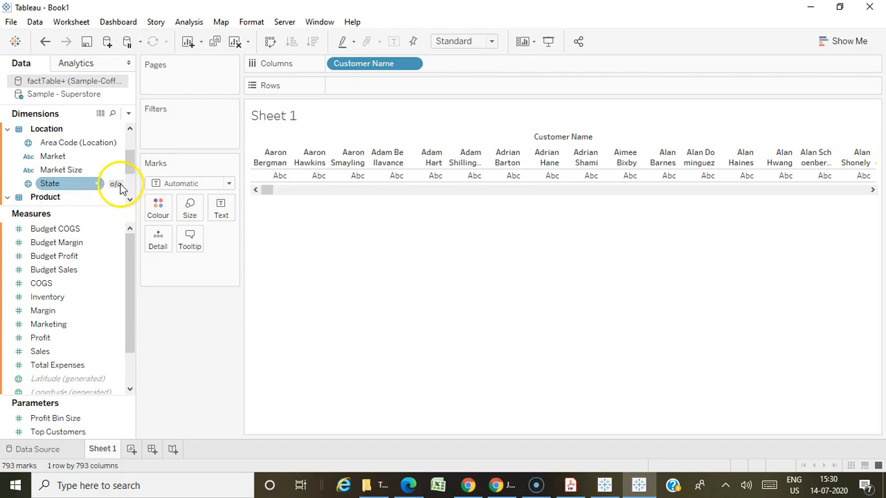
click(407, 486)
scroll(379, 415, down, 4)
scroll(375, 385, down, 8)
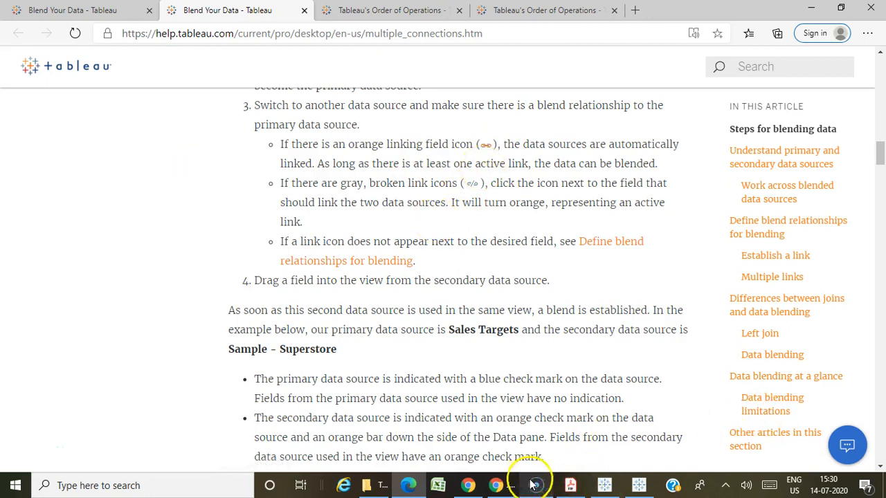
click(638, 485)
click(113, 184)
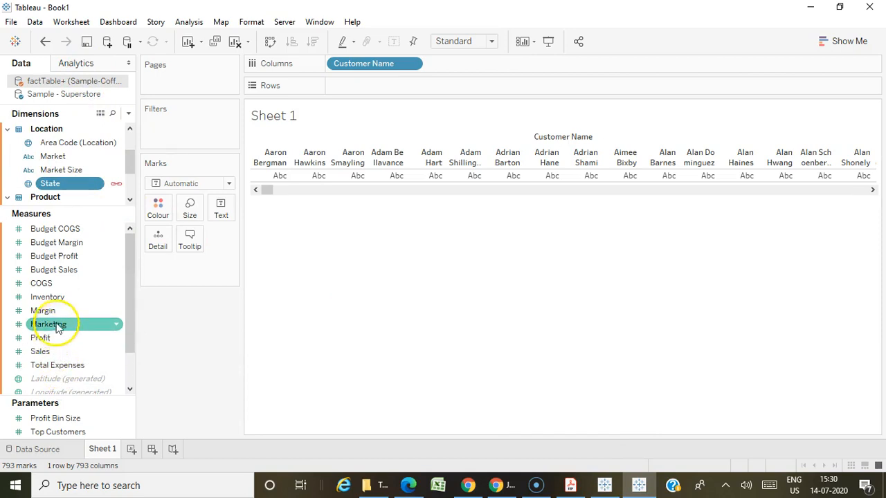
Step: Add Budget Sales from the CoffeeChain source to the rows and filter out the null values
drag(64, 271, 399, 91)
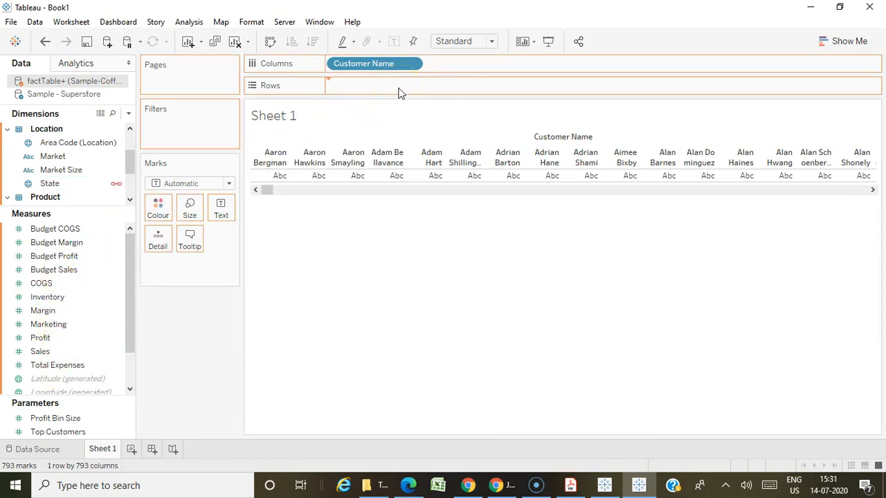
drag(395, 88, 395, 88)
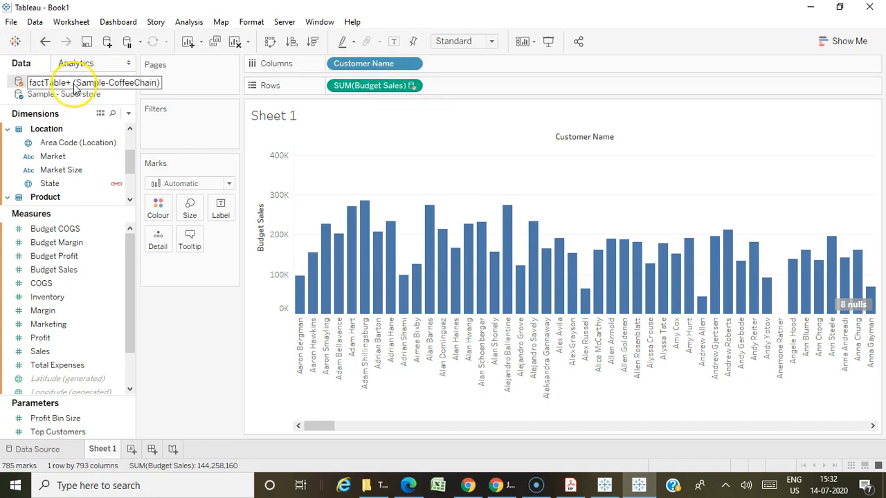
click(850, 303)
click(470, 227)
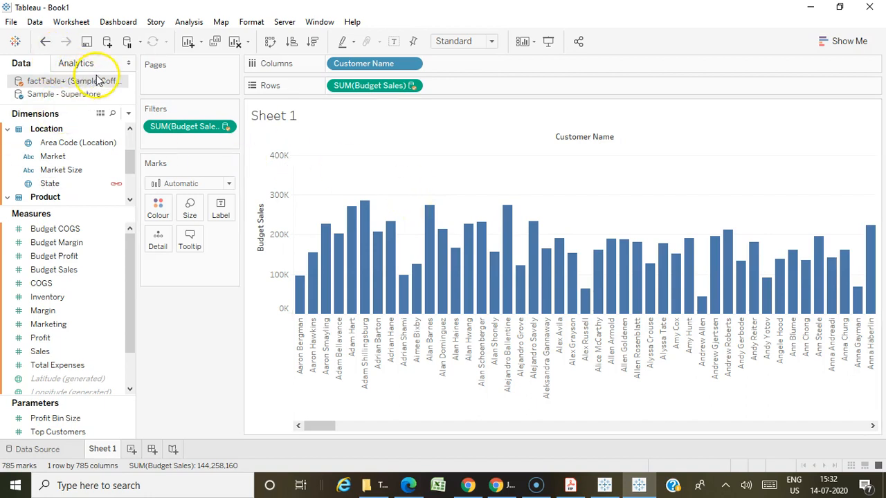
Step: On a new worksheet, place Market from the CoffeeChain source in columns and Profit from Sample - Superstore in rows, blended through the State link
click(131, 449)
drag(54, 156, 397, 66)
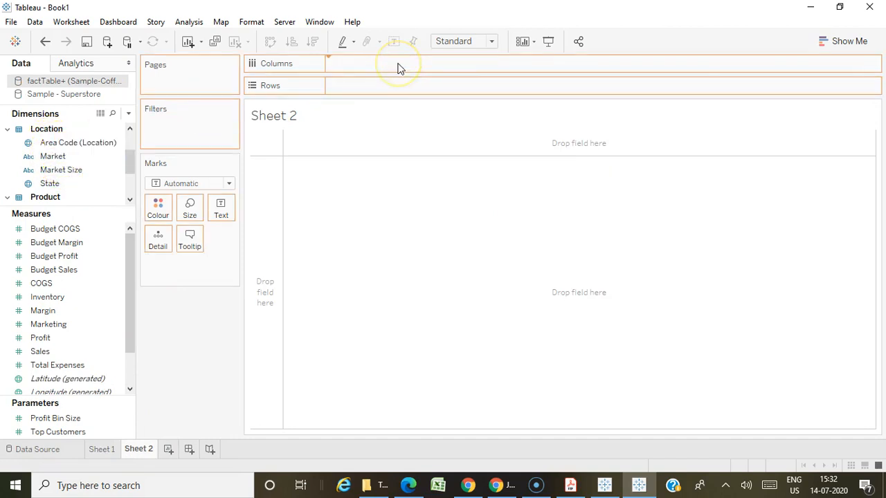
click(69, 94)
drag(55, 323, 54, 218)
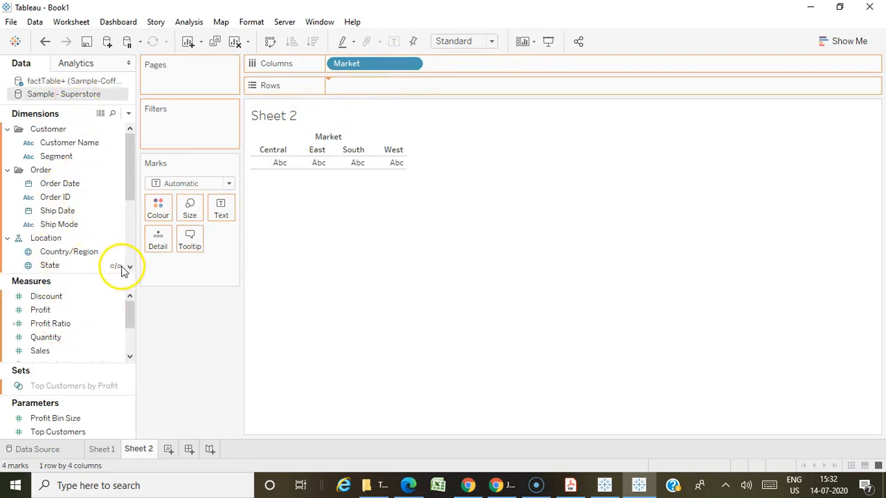
click(443, 258)
click(114, 265)
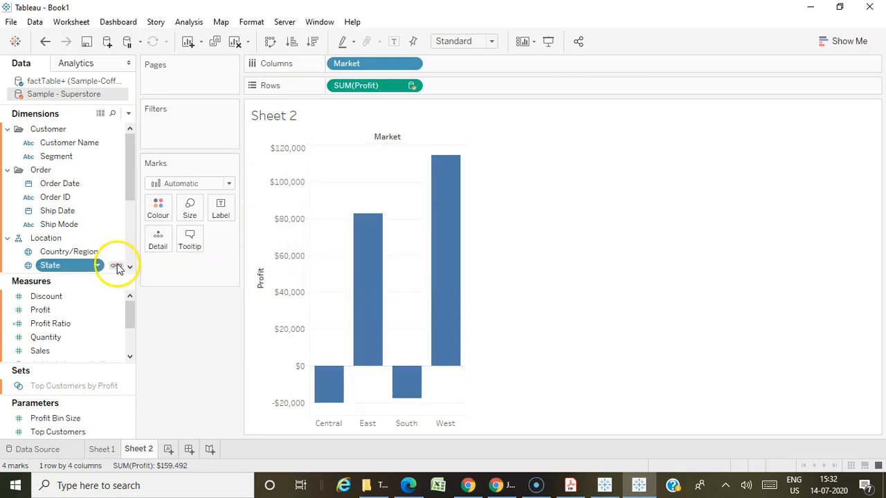
Step: Compare which data source is primary and which is secondary on Sheet 1 and Sheet 2
click(102, 449)
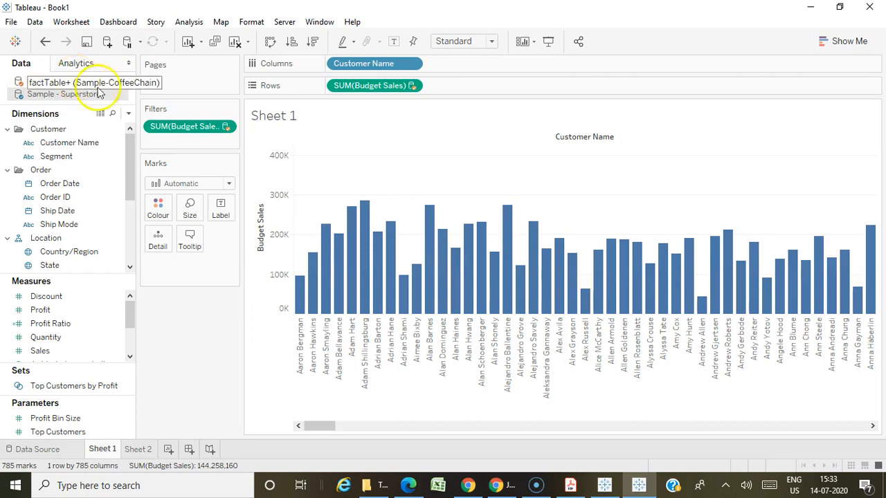
click(137, 449)
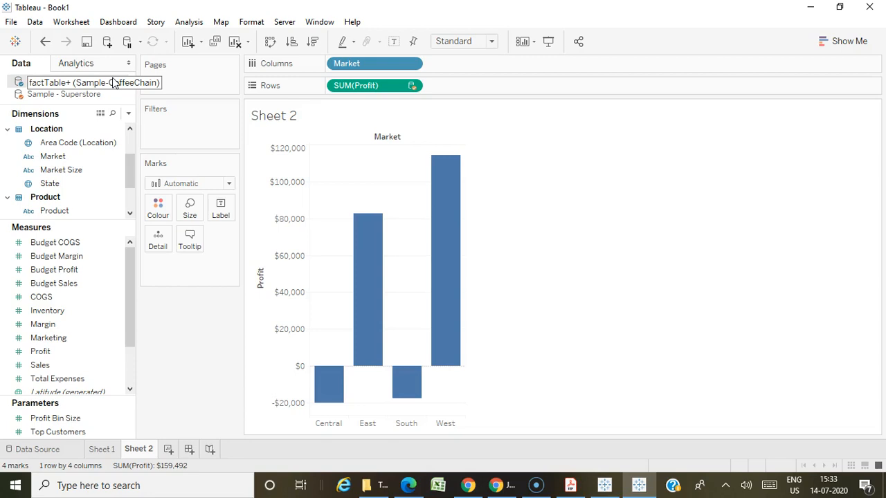
Step: Review the Blend Your Data help article in Edge on primary and secondary sources, blended calculations and link relationships, and return to Tableau
click(409, 485)
scroll(463, 319, down, 10)
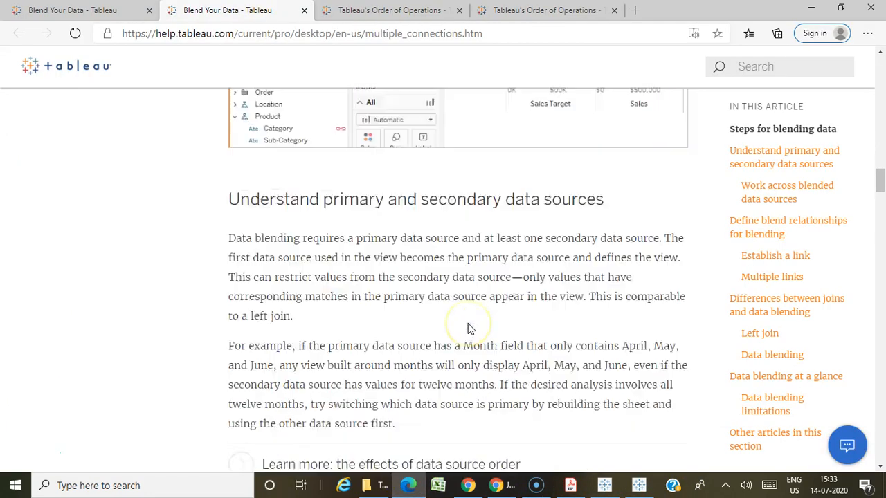
scroll(468, 324, down, 4)
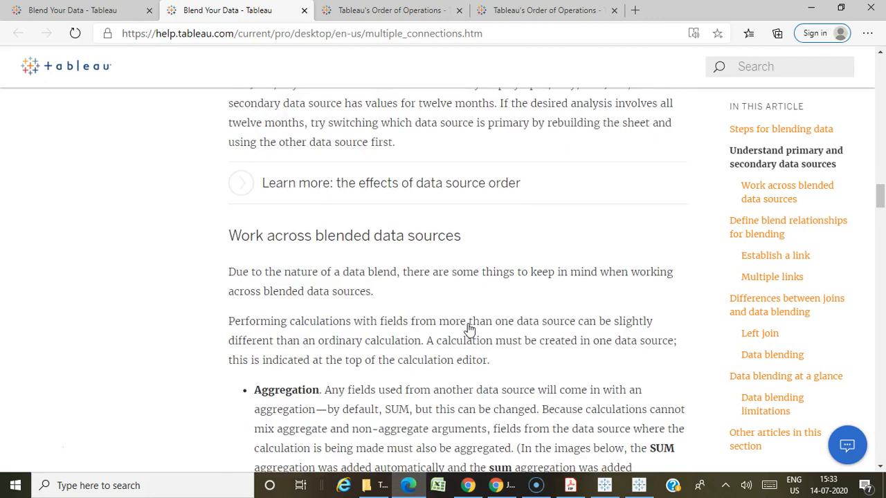
scroll(468, 323, down, 1)
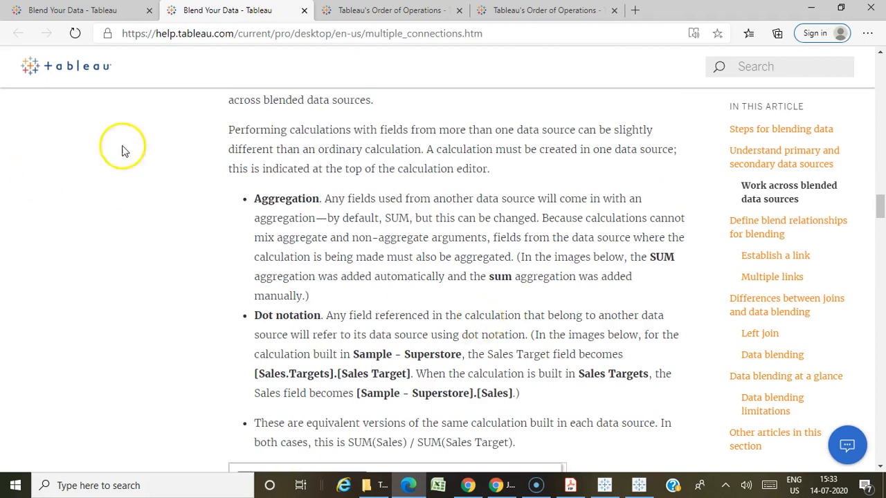
scroll(415, 237, down, 3)
scroll(518, 247, down, 4)
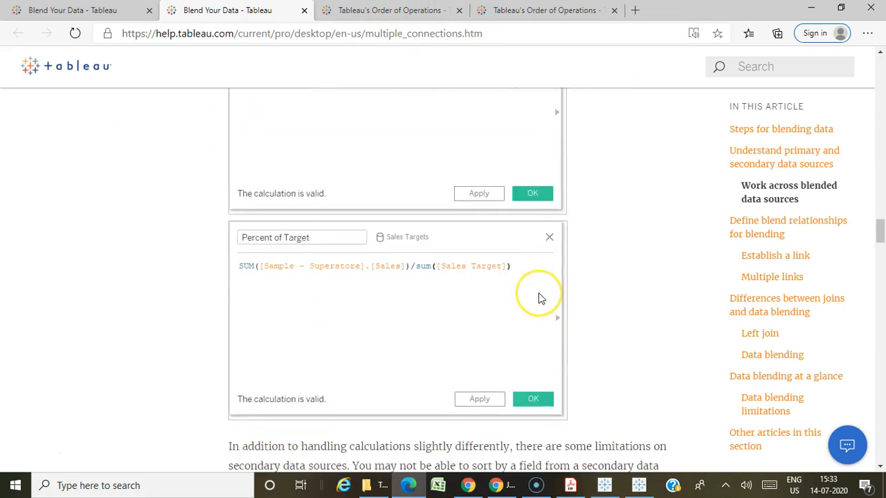
scroll(539, 293, down, 5)
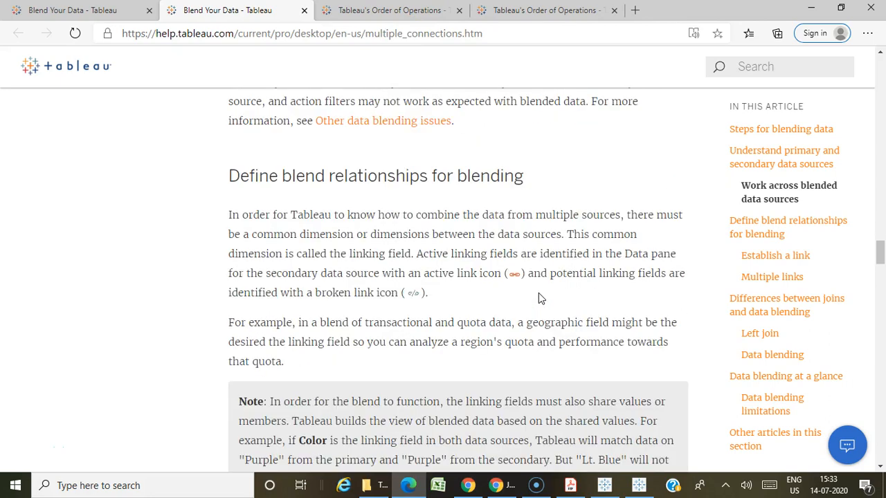
scroll(540, 298, down, 1)
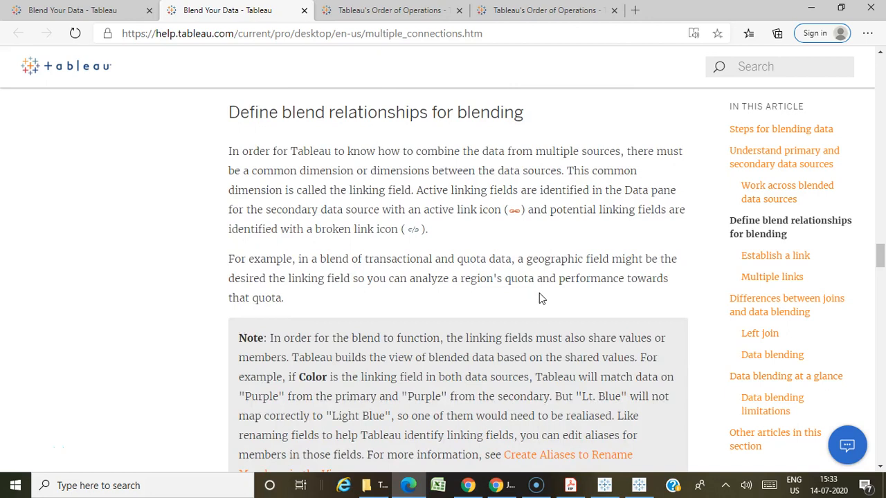
scroll(539, 293, down, 5)
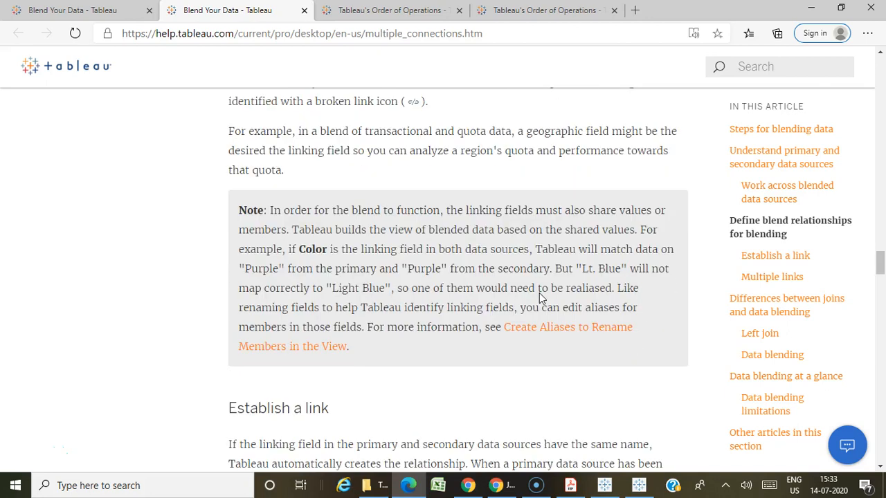
scroll(540, 293, down, 4)
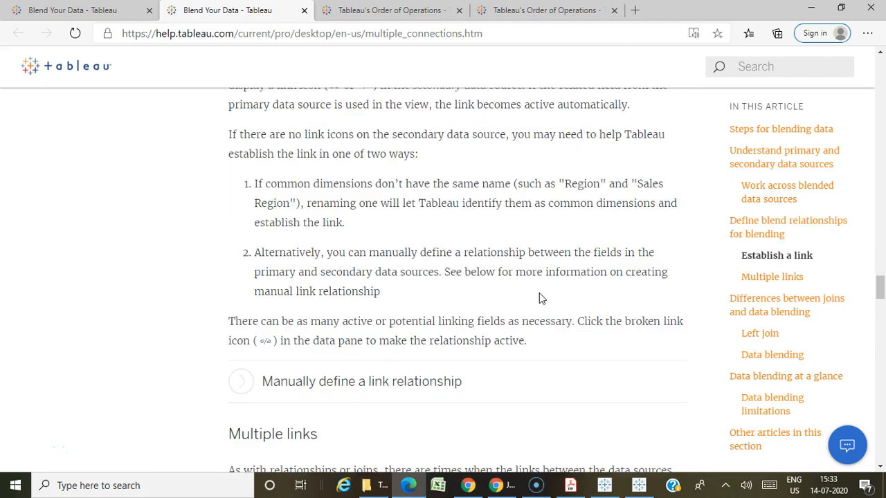
click(638, 484)
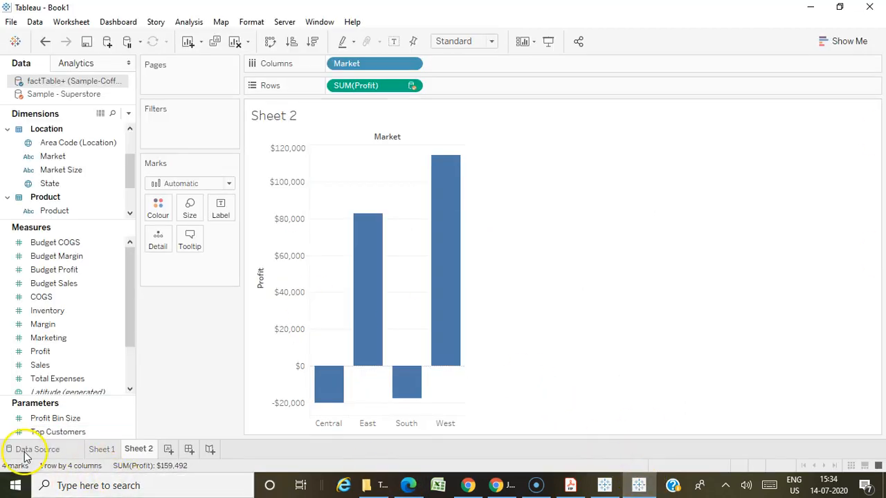